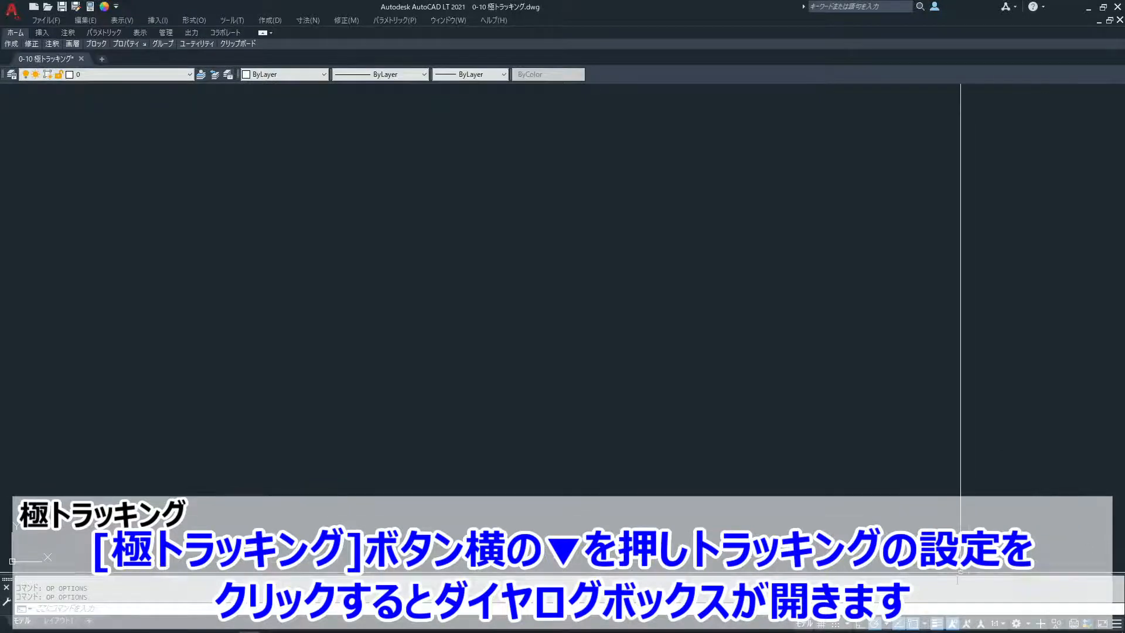
Step: Open the tracking settings for polar tracking
left_click(886, 624)
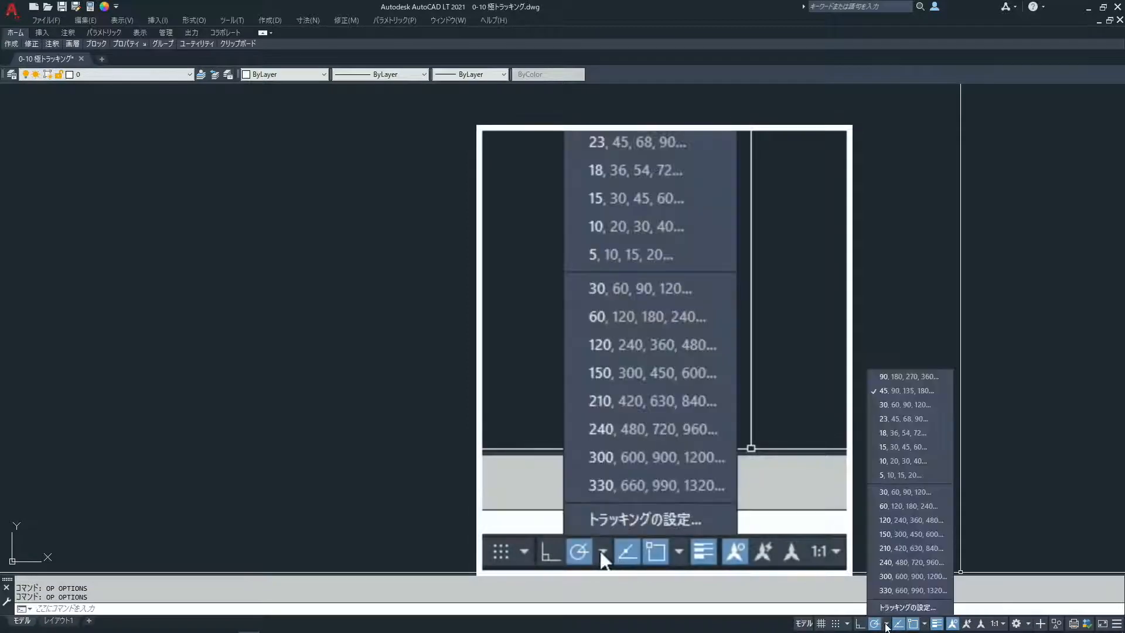
left_click(940, 609)
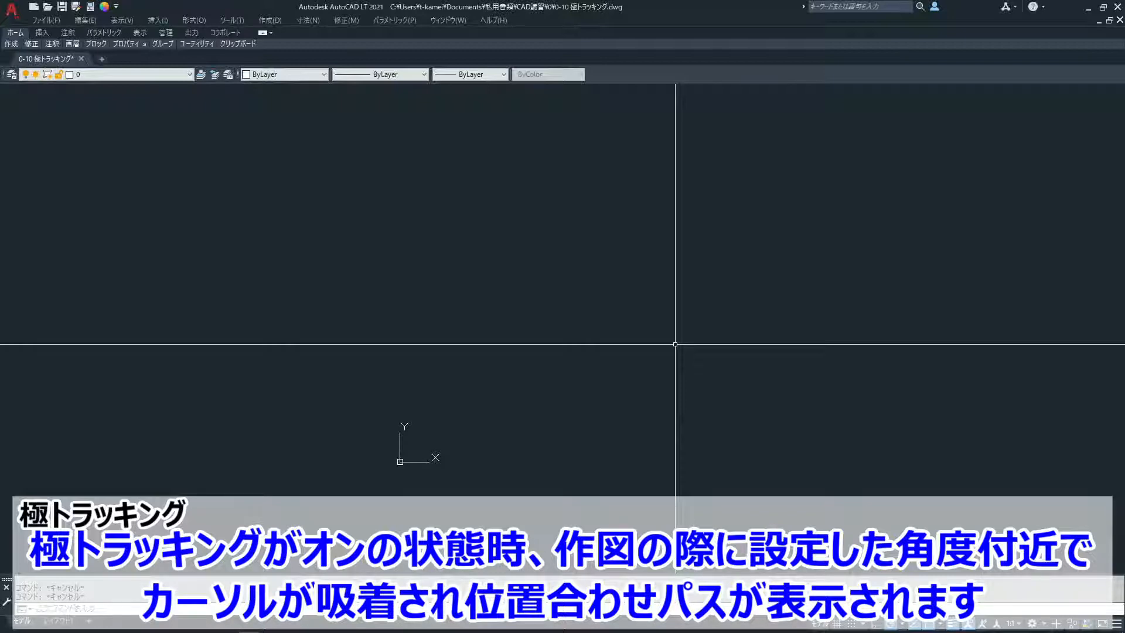
Step: Start a line from an arbitrary point in the empty drawing to check how the polar tracking alignment paths appear
type("LI")
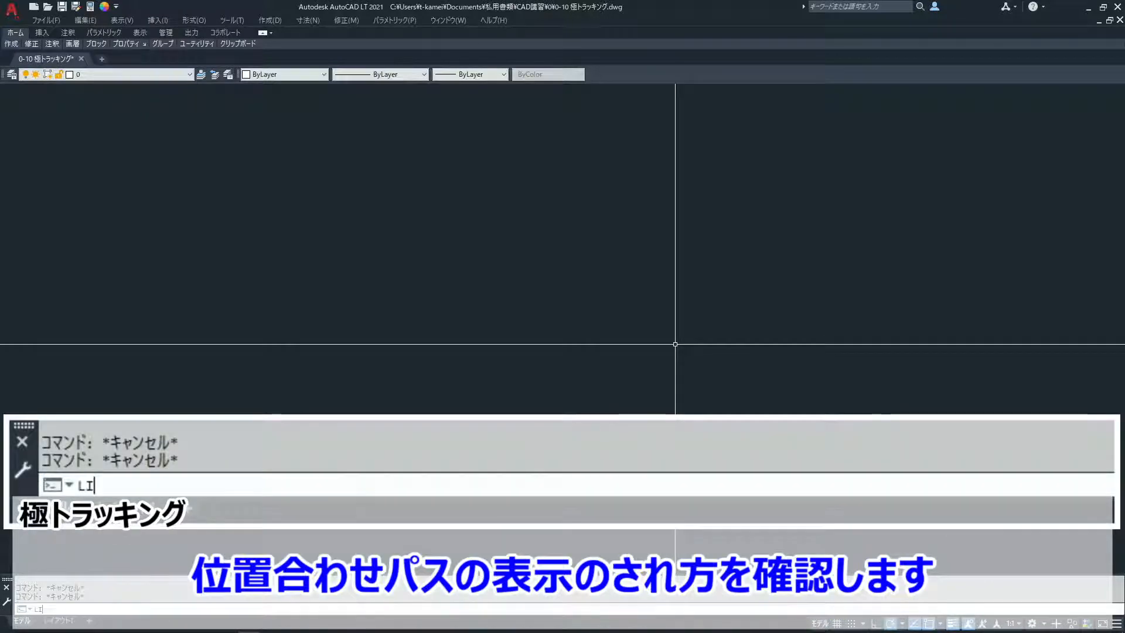
type("NE")
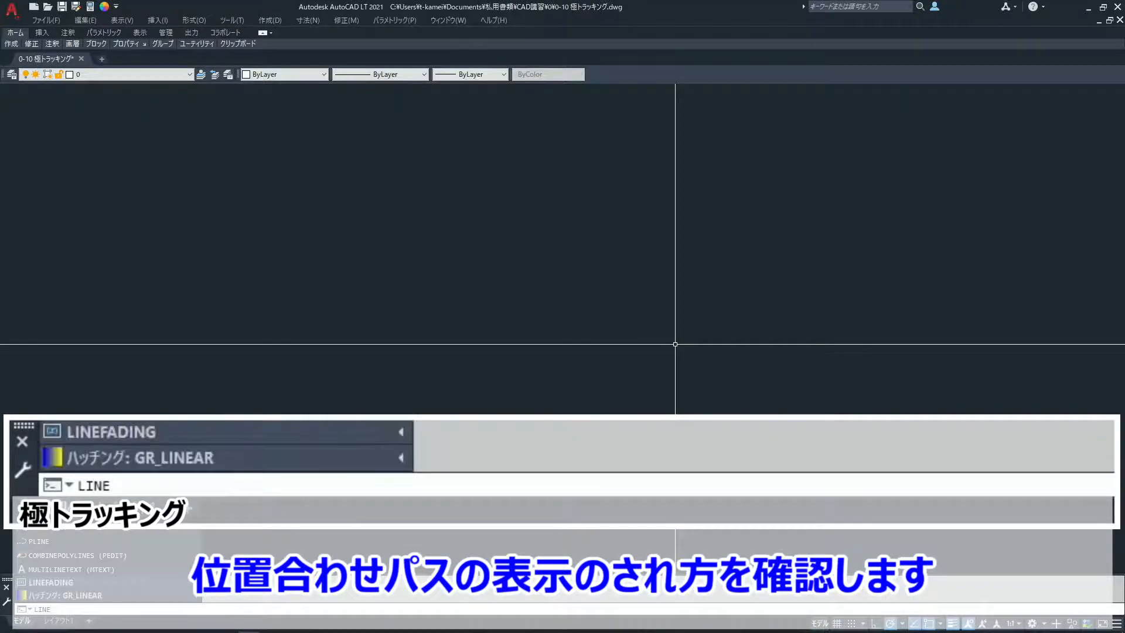
key("Return")
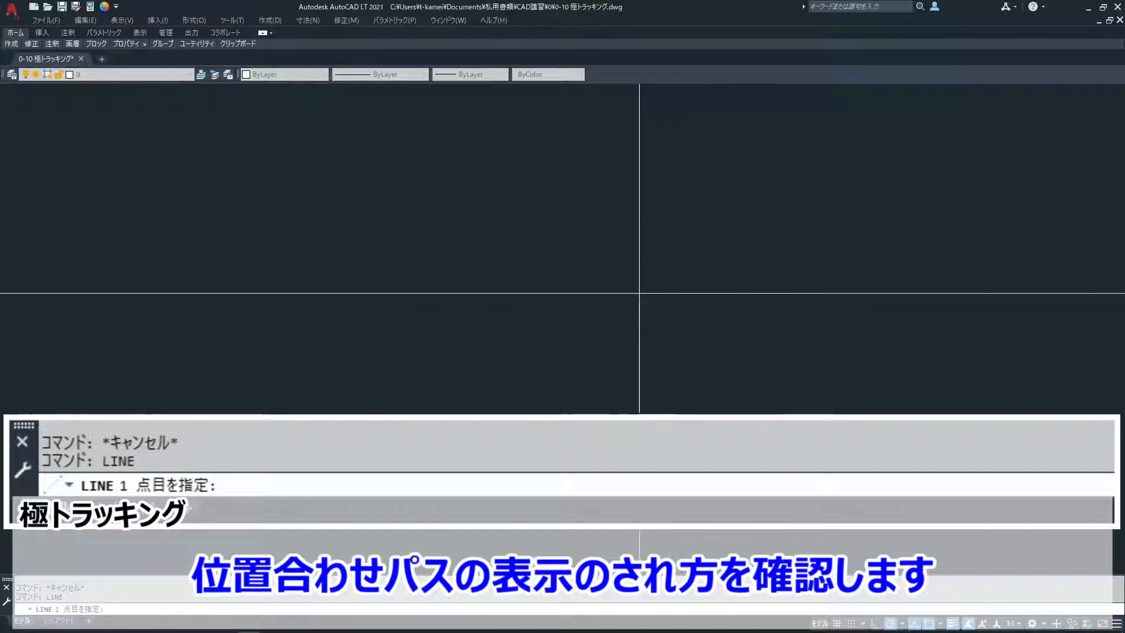
left_click(614, 276)
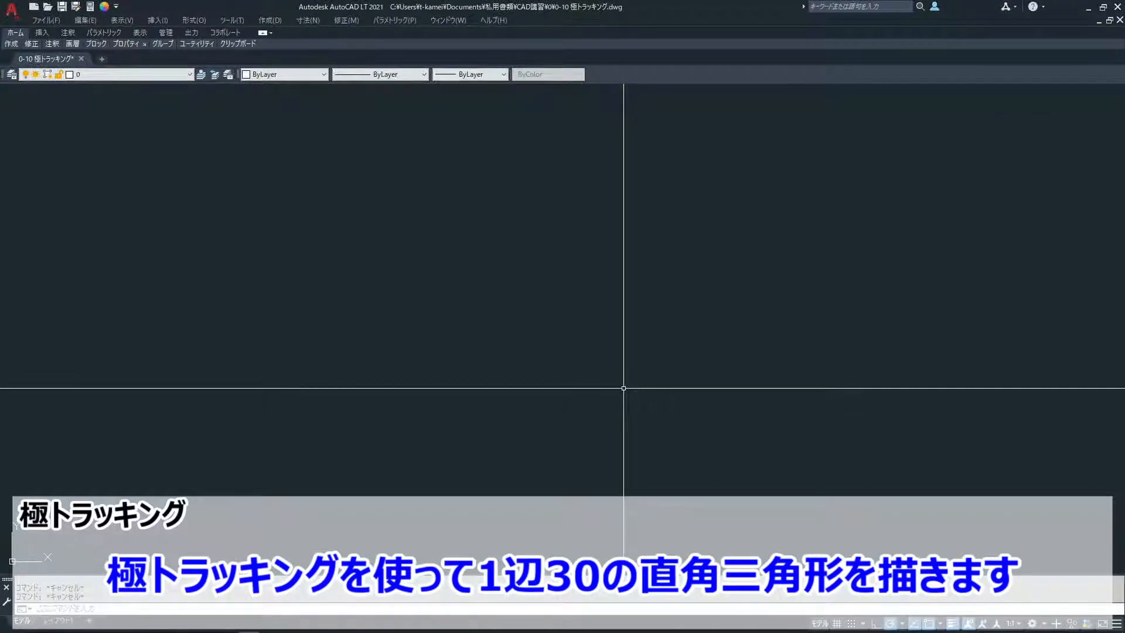
Step: Draw the triangle's base as a line 30 long from an arbitrary point in the 0° polar direction
type("L")
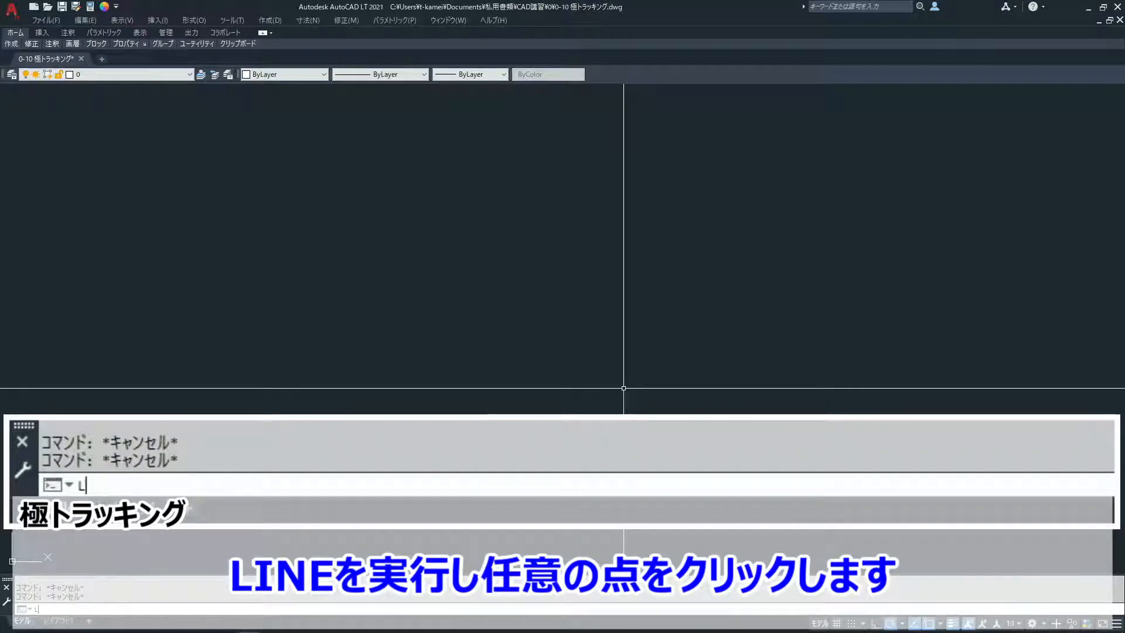
type("INE")
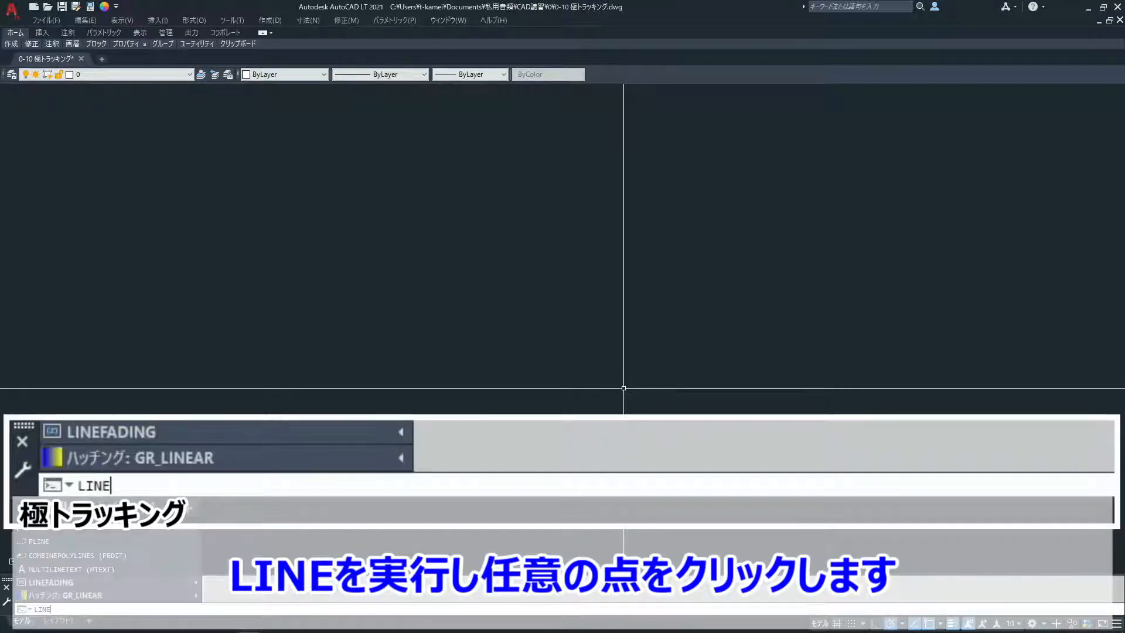
key("Return")
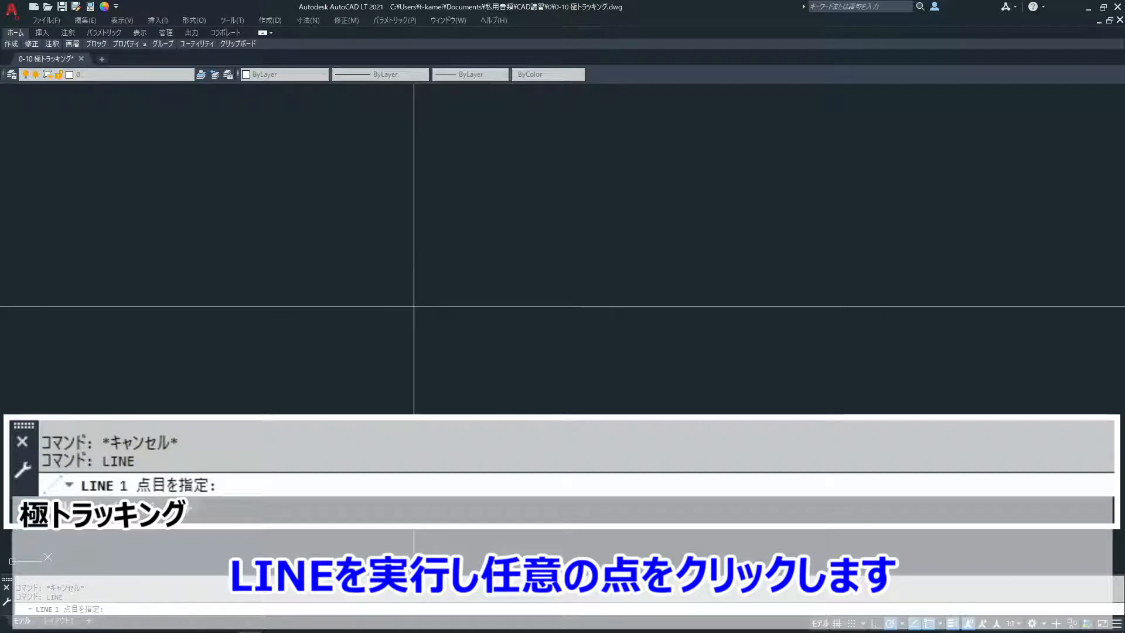
left_click(425, 310)
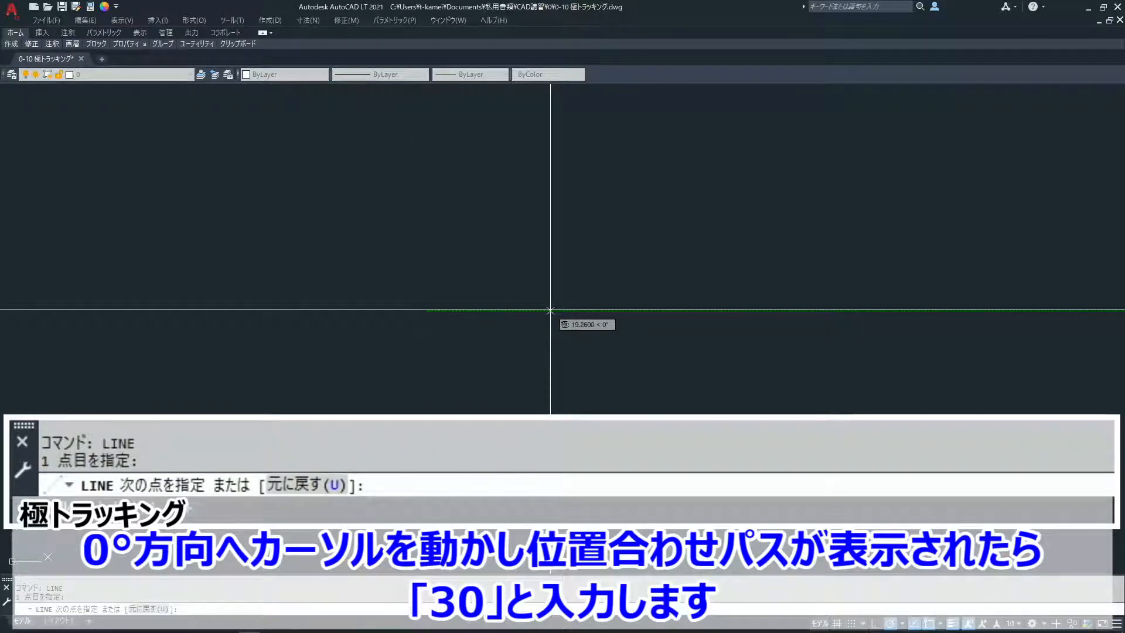
type("30")
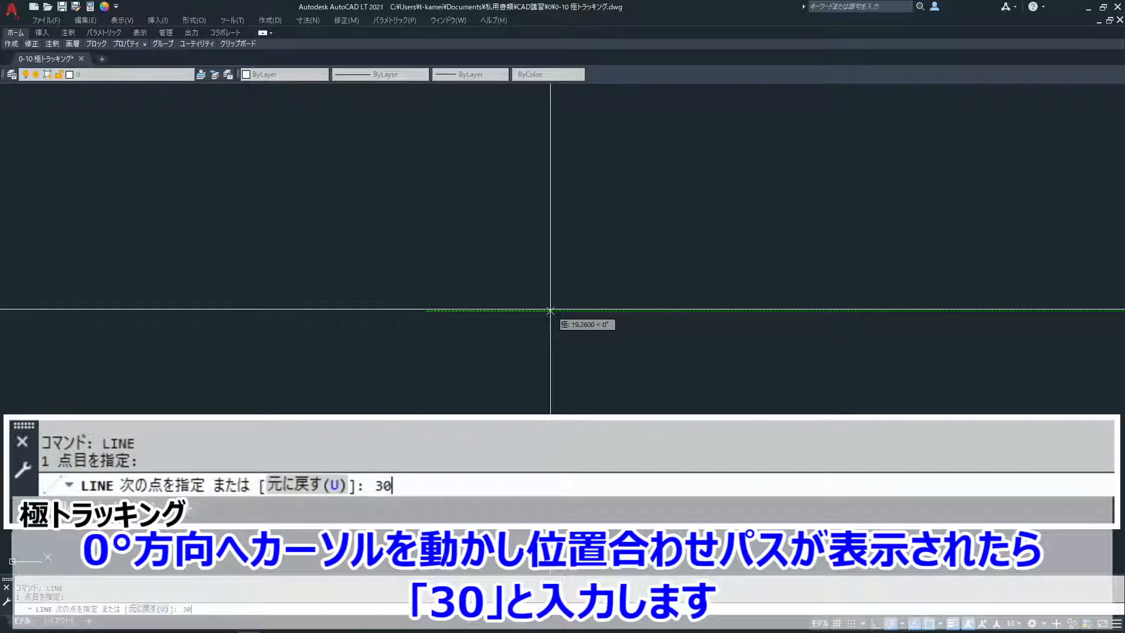
key("Return")
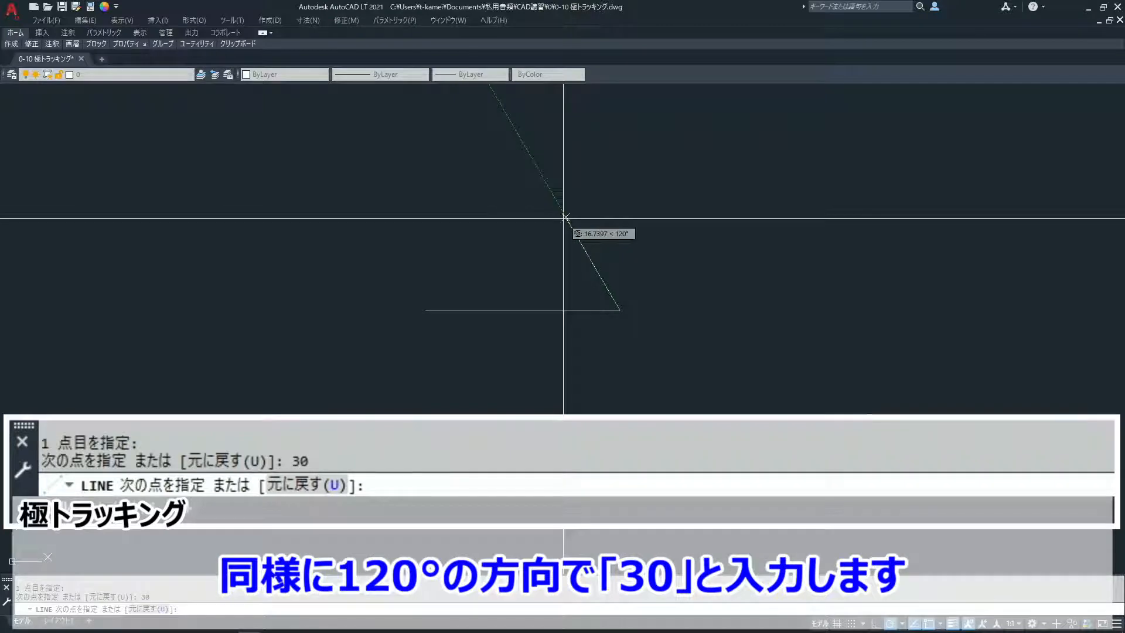
Step: Continue the line 30 in the 120° polar direction and close the shape into a triangle
type("30")
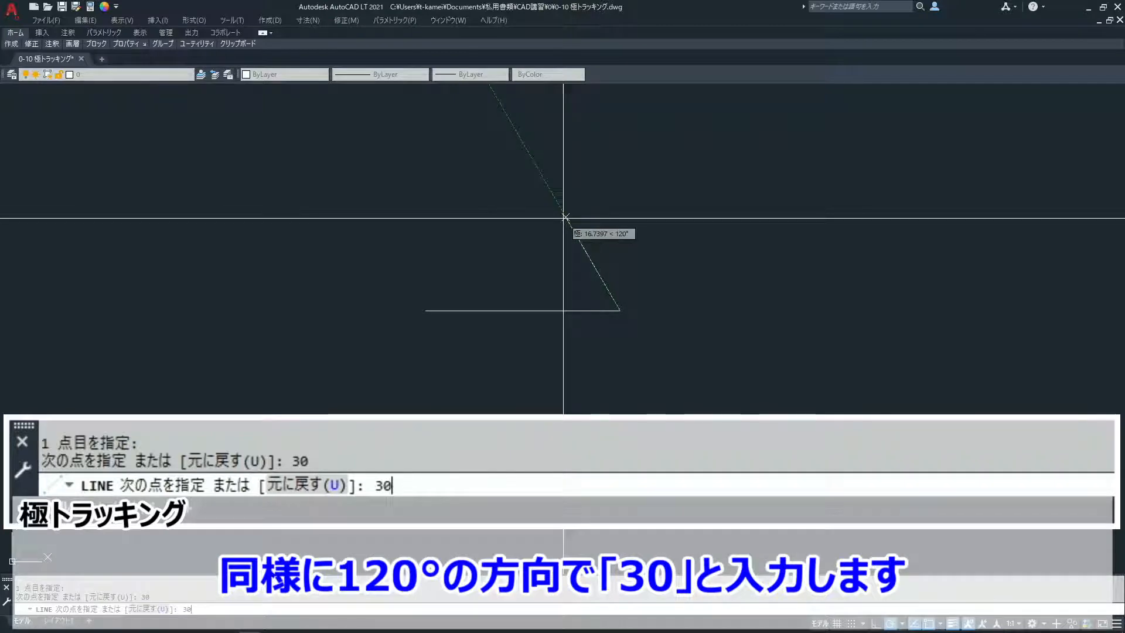
key("Return")
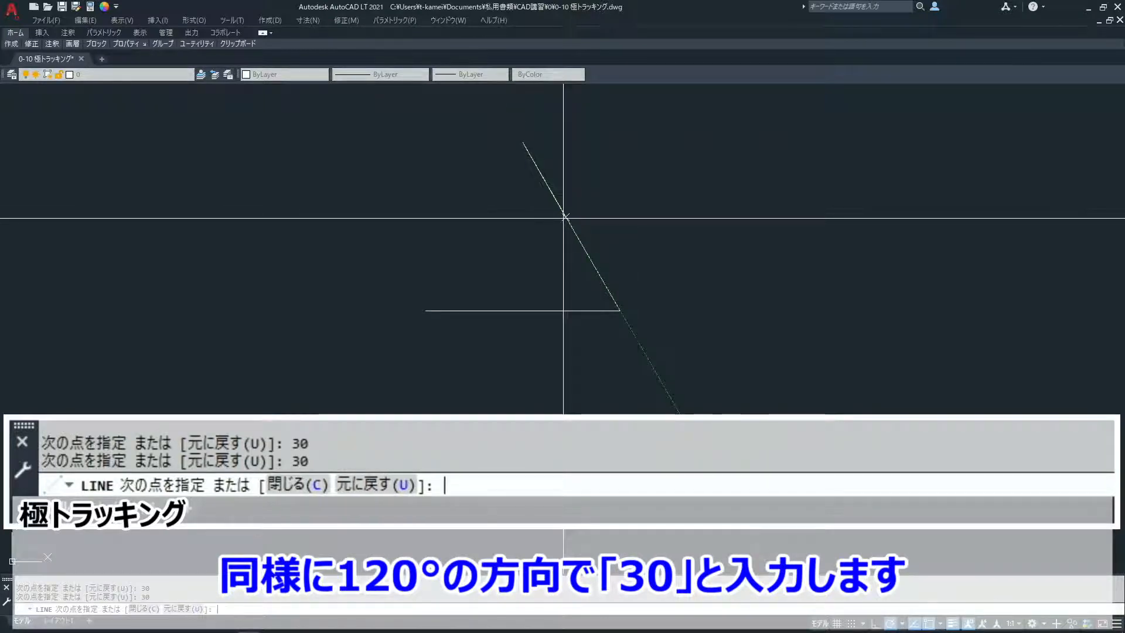
type("C")
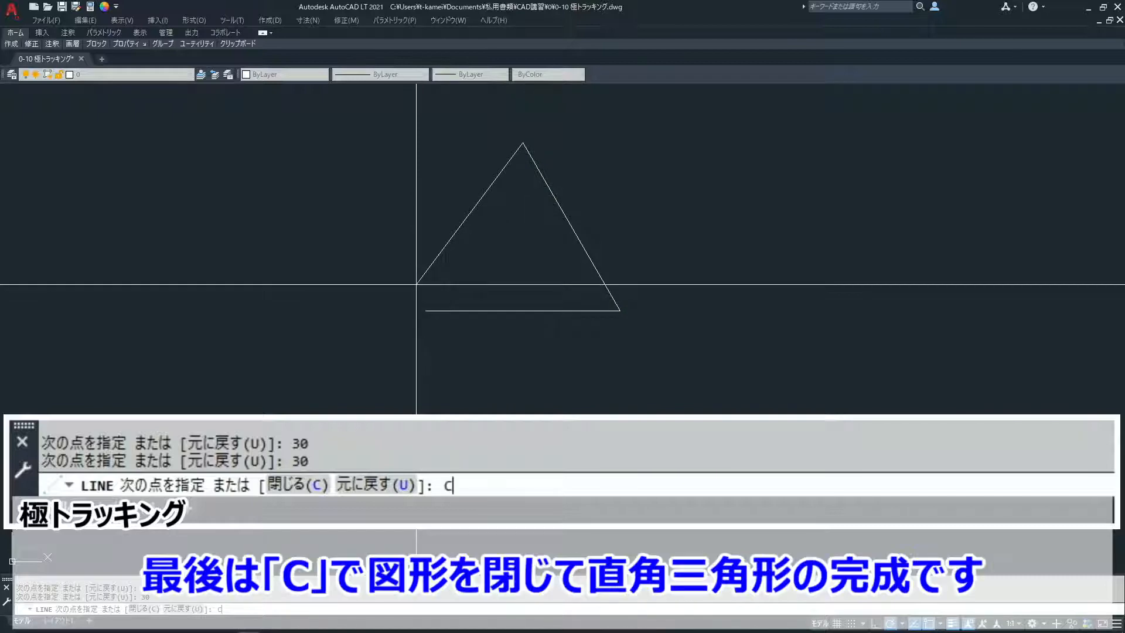
key("Return")
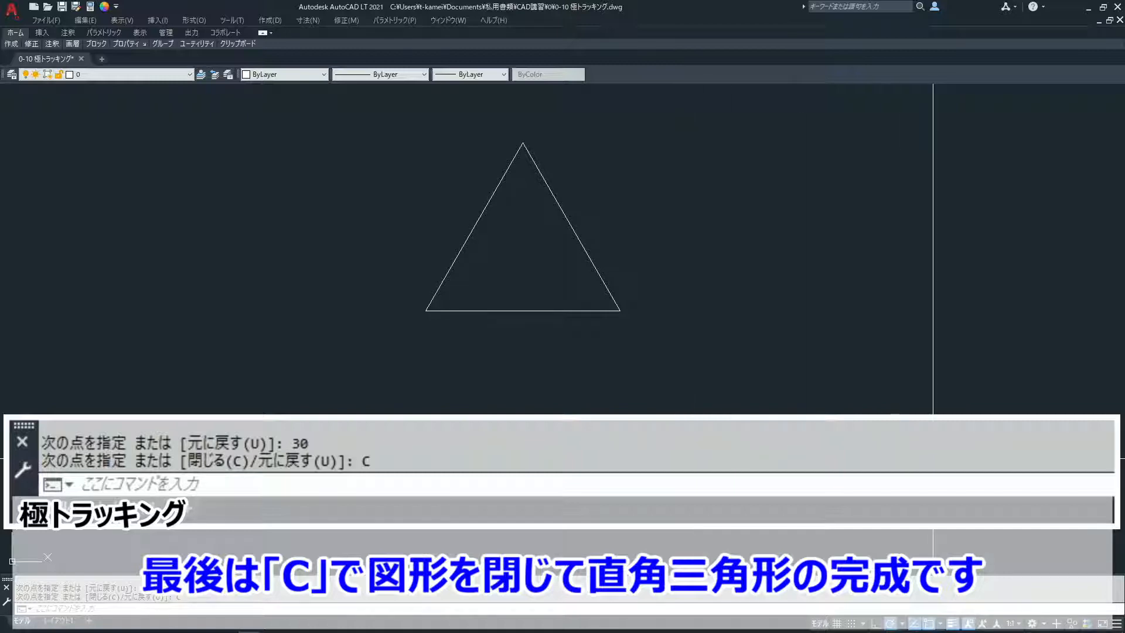
key("Escape")
key("Escape")
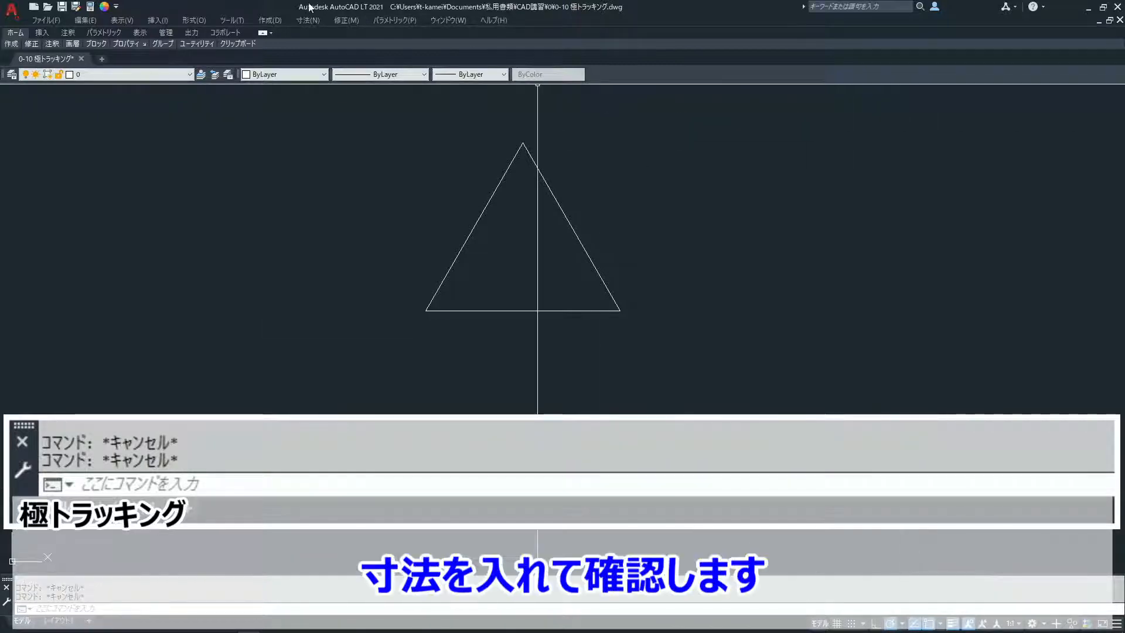
Step: Add an aligned dimension to the triangle's base, with the dimension line placed below it
left_click(305, 21)
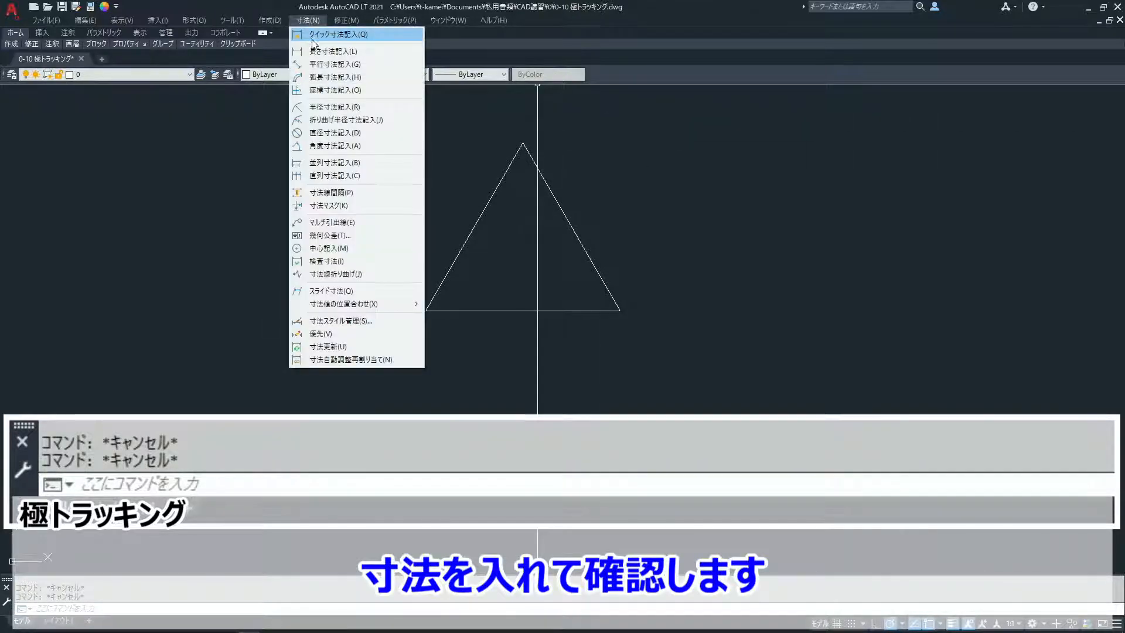
left_click(335, 65)
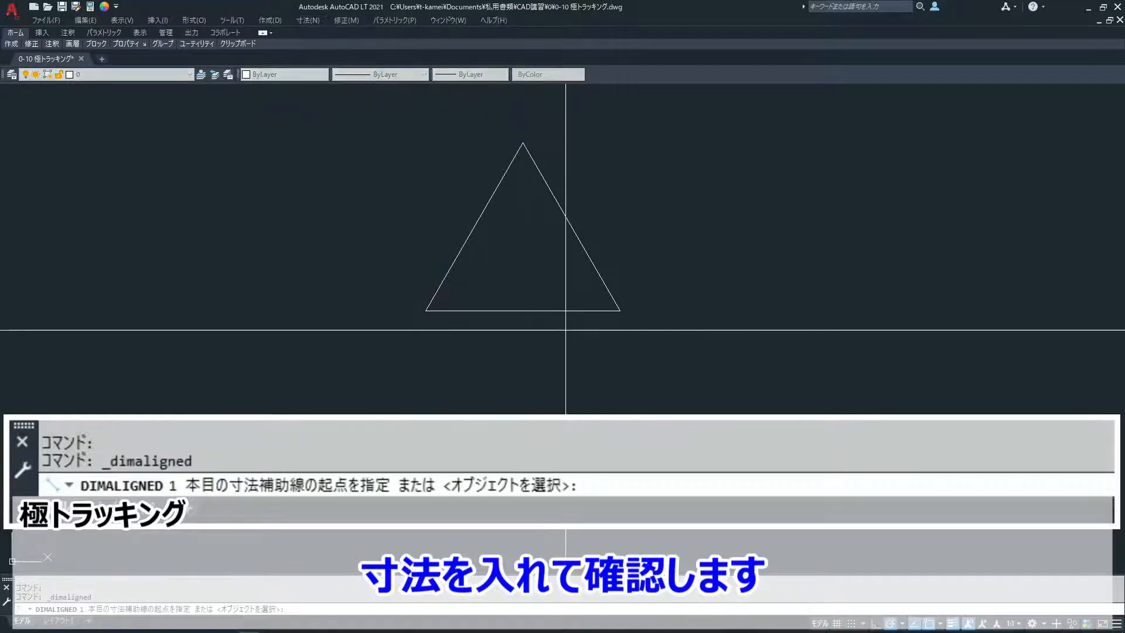
key("Return")
left_click(591, 310)
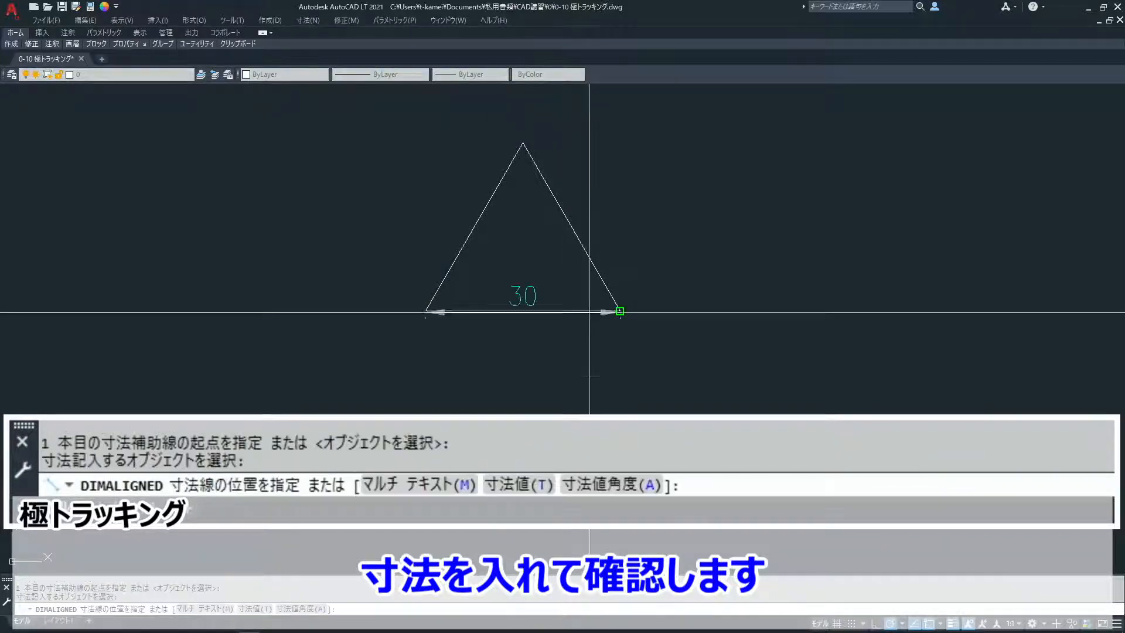
left_click(588, 394)
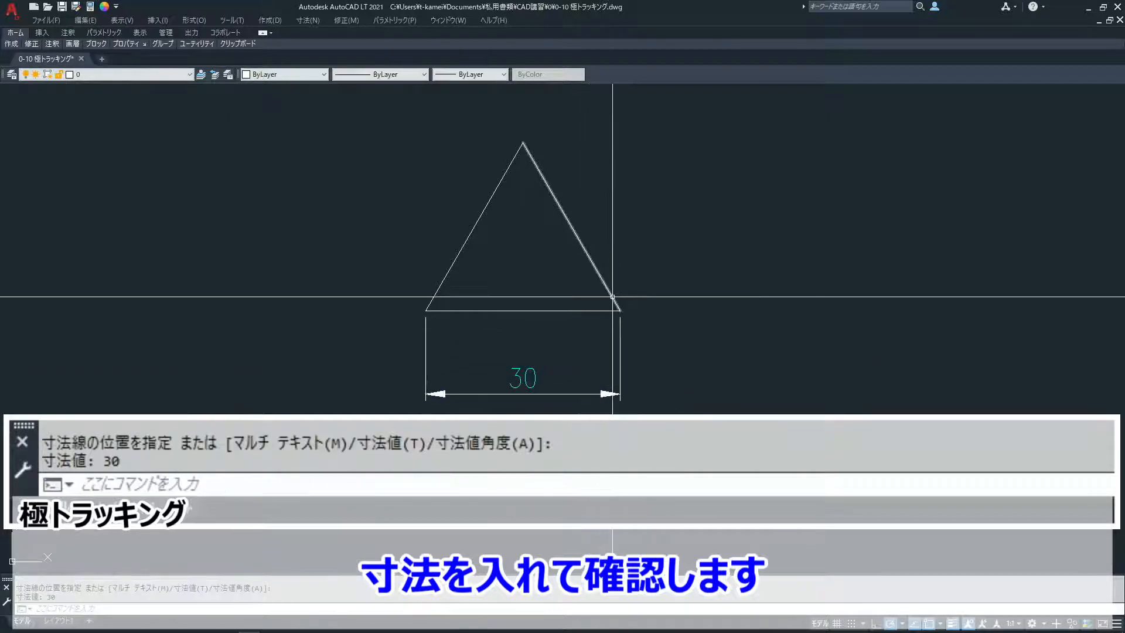
Step: Add aligned dimensions to the triangle's right and left sloping sides, placed outside the shape
key("Return")
key("Return")
left_click(616, 305)
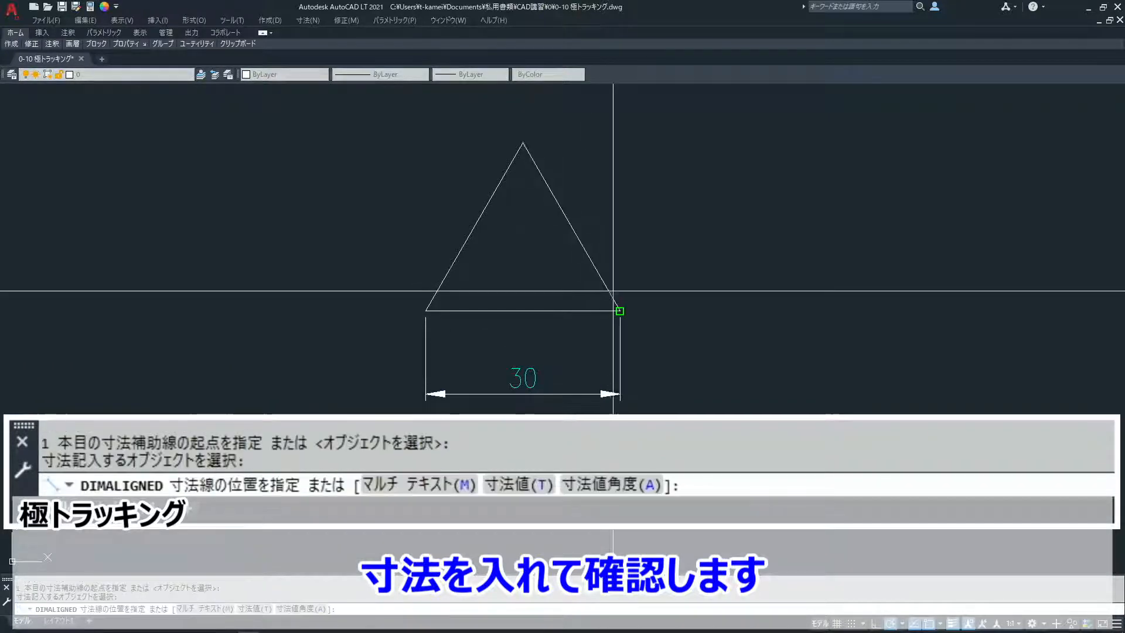
left_click(667, 233)
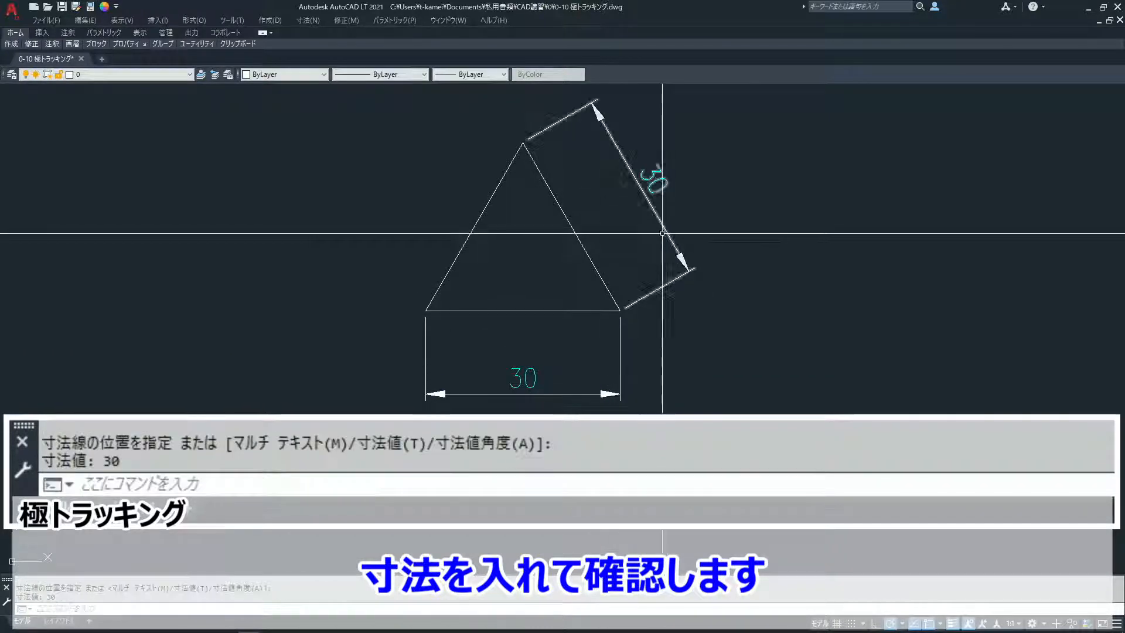
key("Return")
key("Return")
left_click(488, 206)
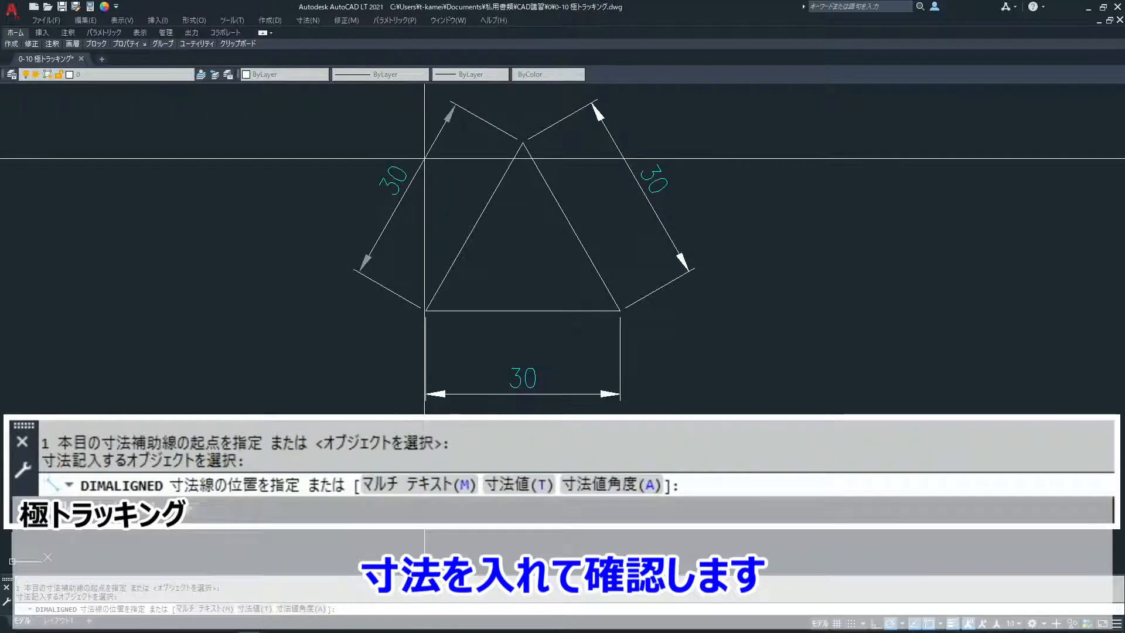
left_click(429, 160)
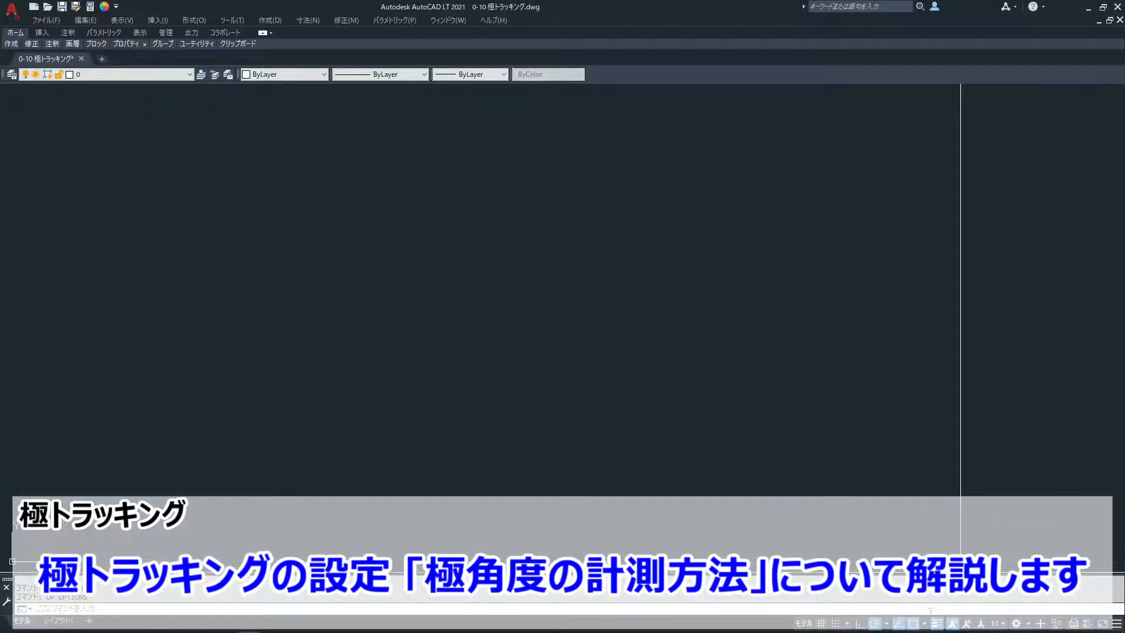
Step: Open the tracking settings to examine the polar angle measurement options
left_click(886, 625)
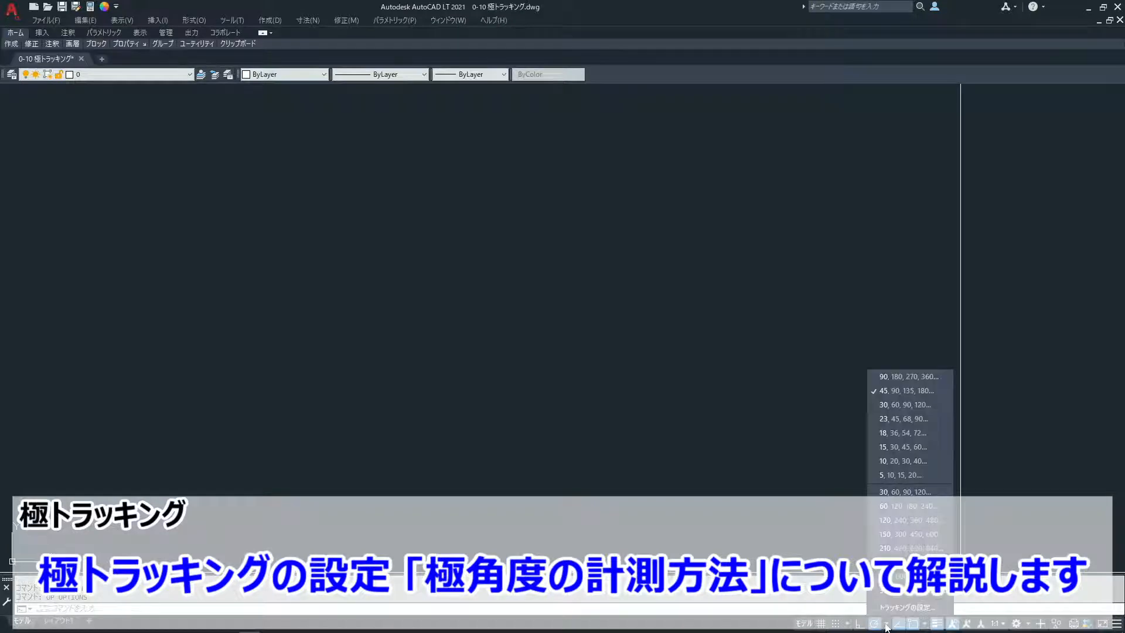
left_click(936, 608)
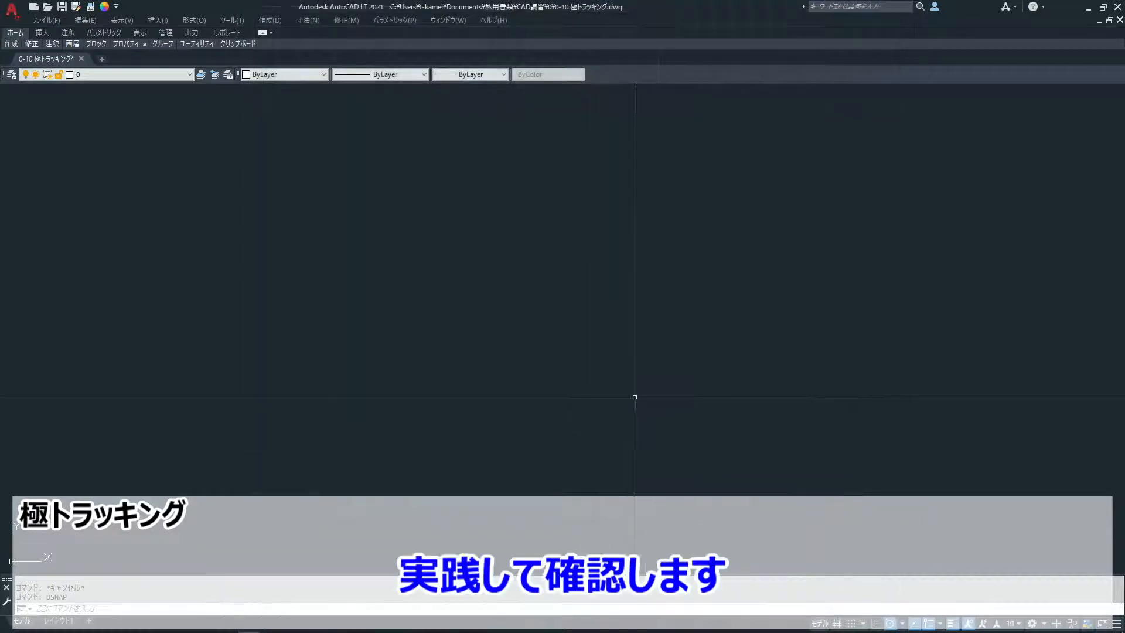
Step: Draw a slanted line and continue it about 16 in the 180° direction to check polar tracking with absolute angle measurement
left_click(686, 271)
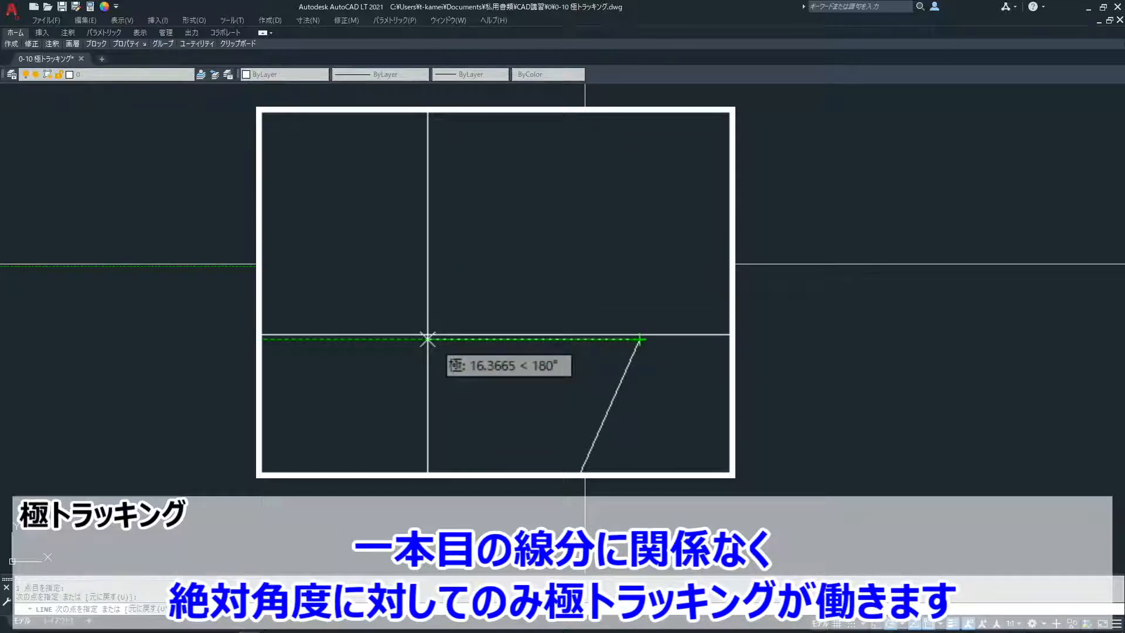
left_click(584, 265)
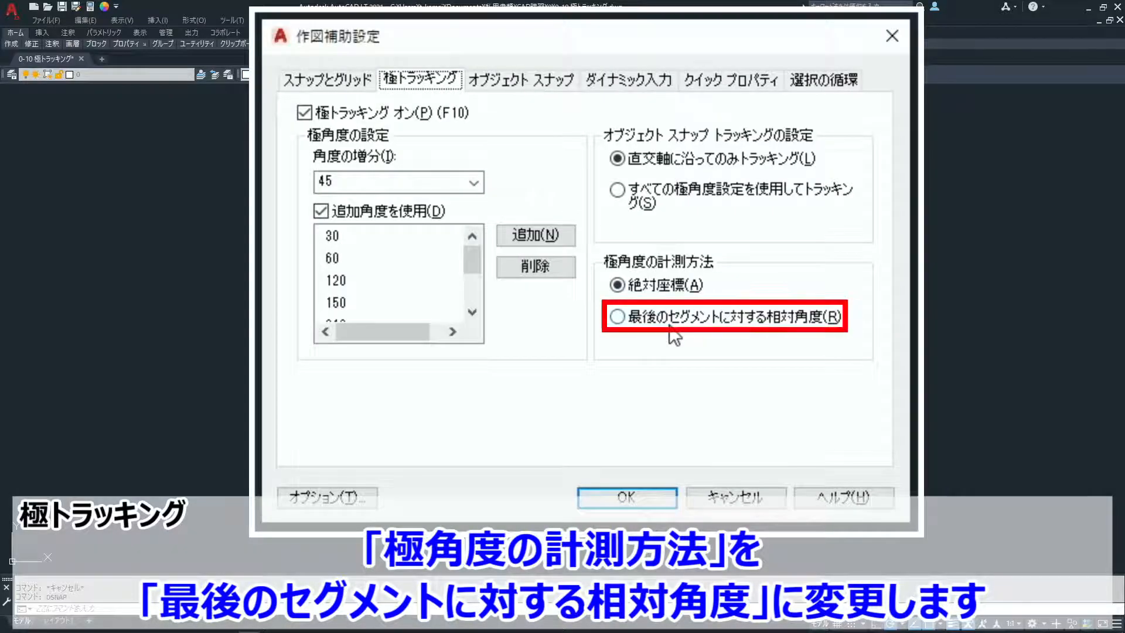
Step: Set the polar angle measurement to relative to the last segment and apply the settings
left_click(671, 330)
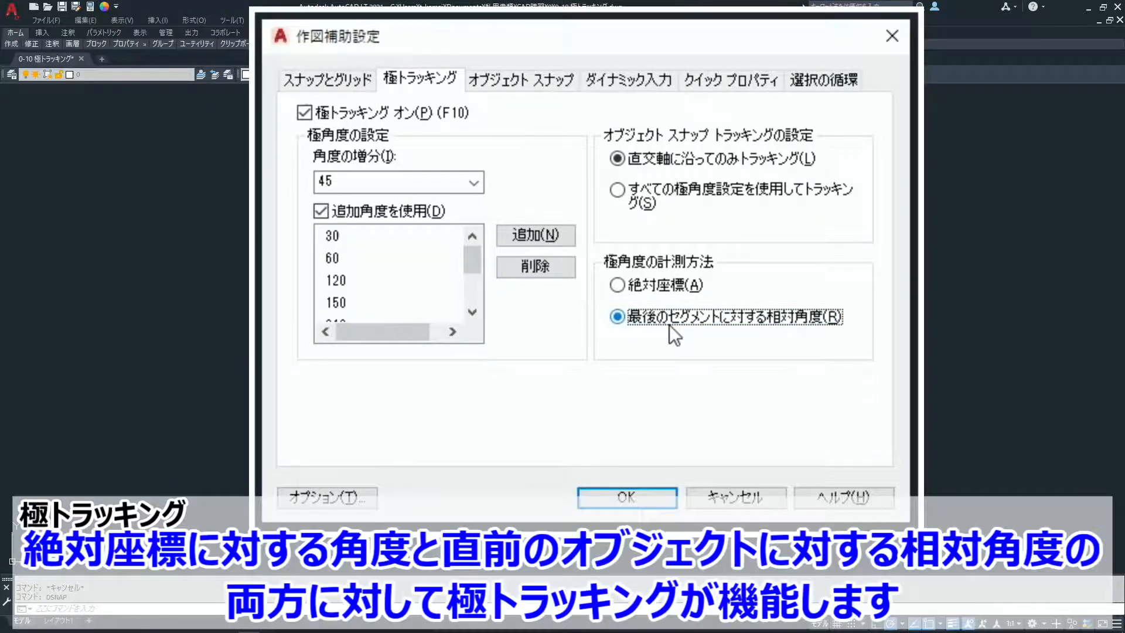
left_click(645, 499)
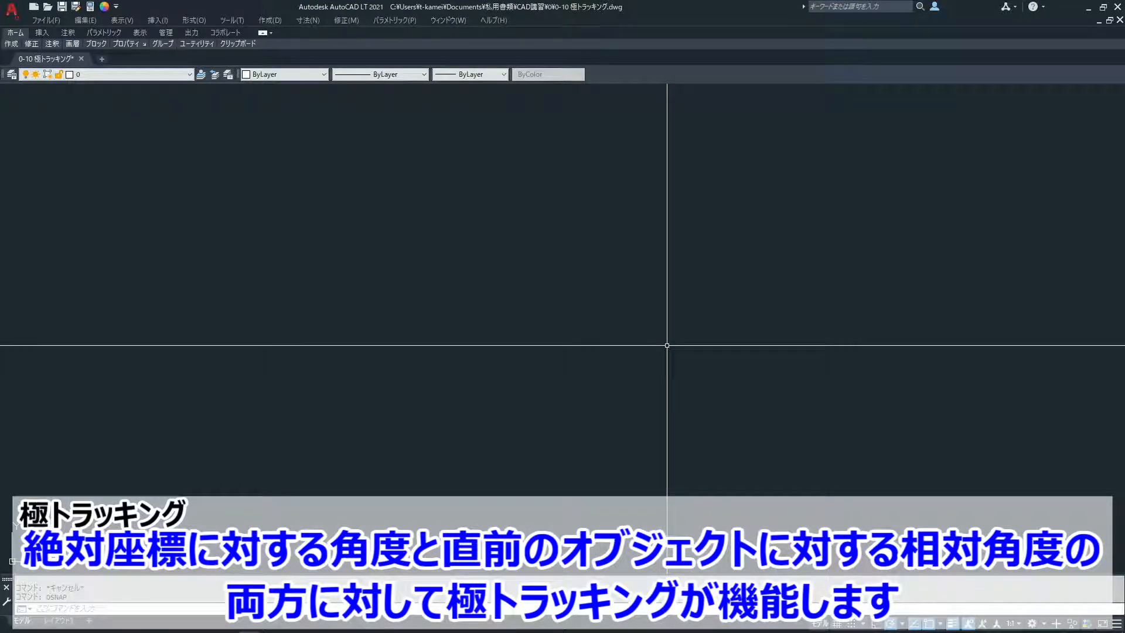
Step: Draw a slanted line and continue it about 15 at a relative polar angle of 90° to check relative tracking
type("l")
key("Return")
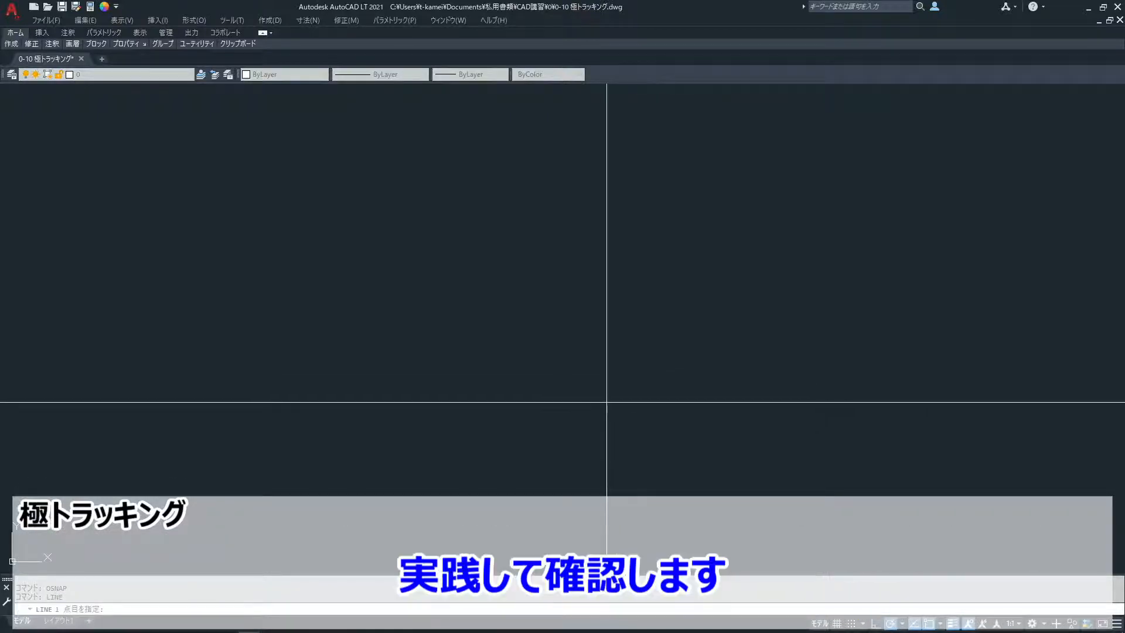
left_click(607, 402)
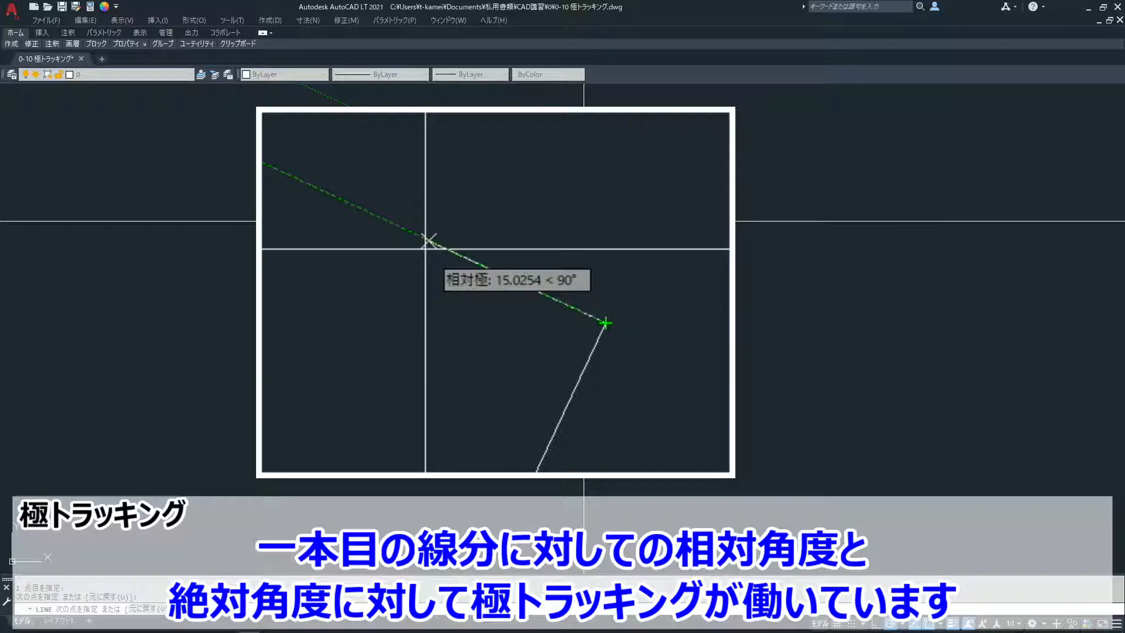
left_click(583, 220)
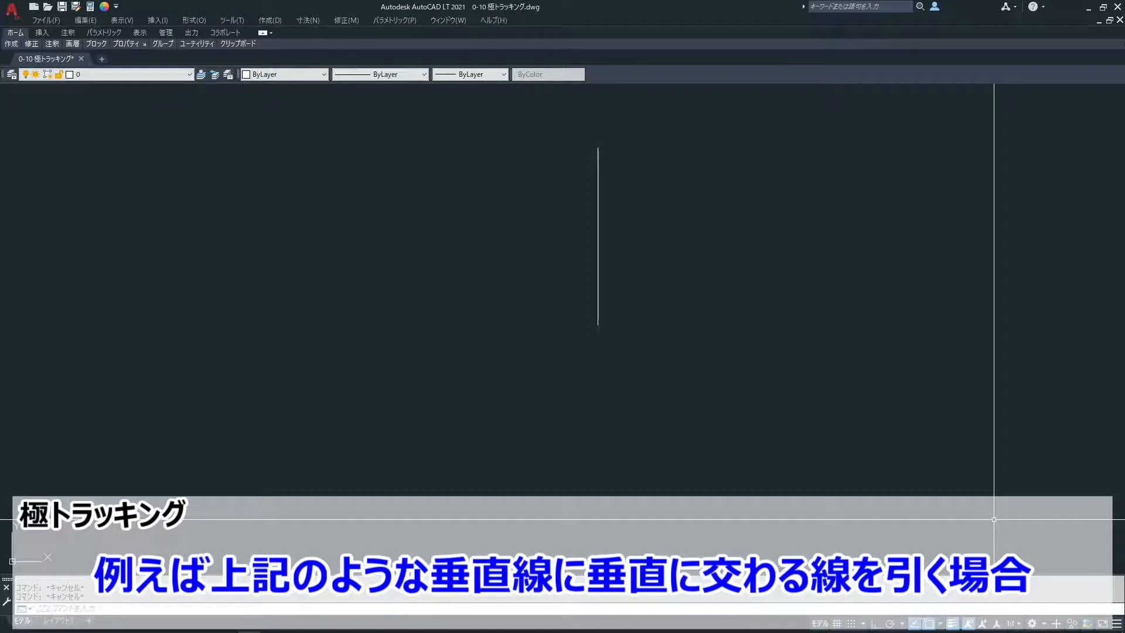
Step: Draw a line from a point right of the vertical line's upper part to that line, using the perpendicular object snap override
type("l")
key("Return")
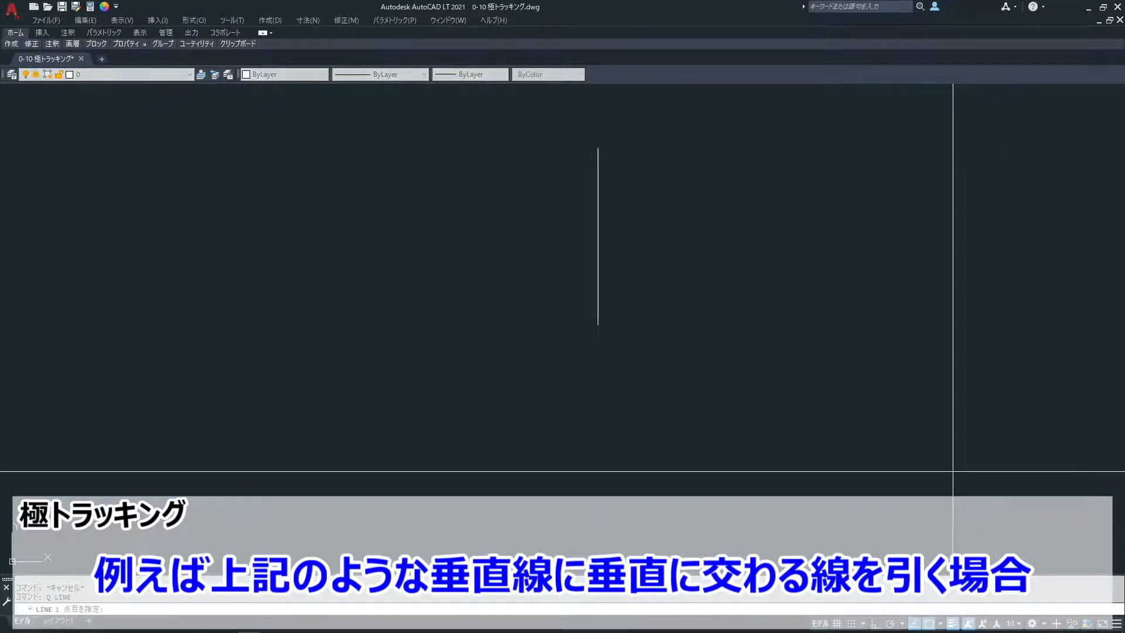
left_click(778, 187)
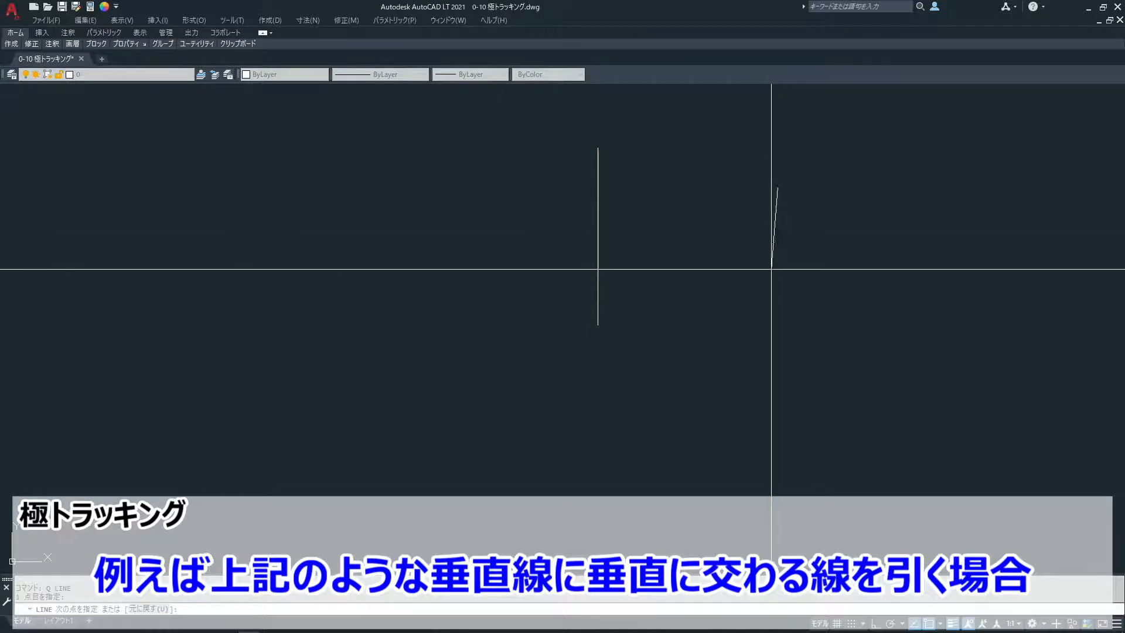
right_click(588, 191, "shift")
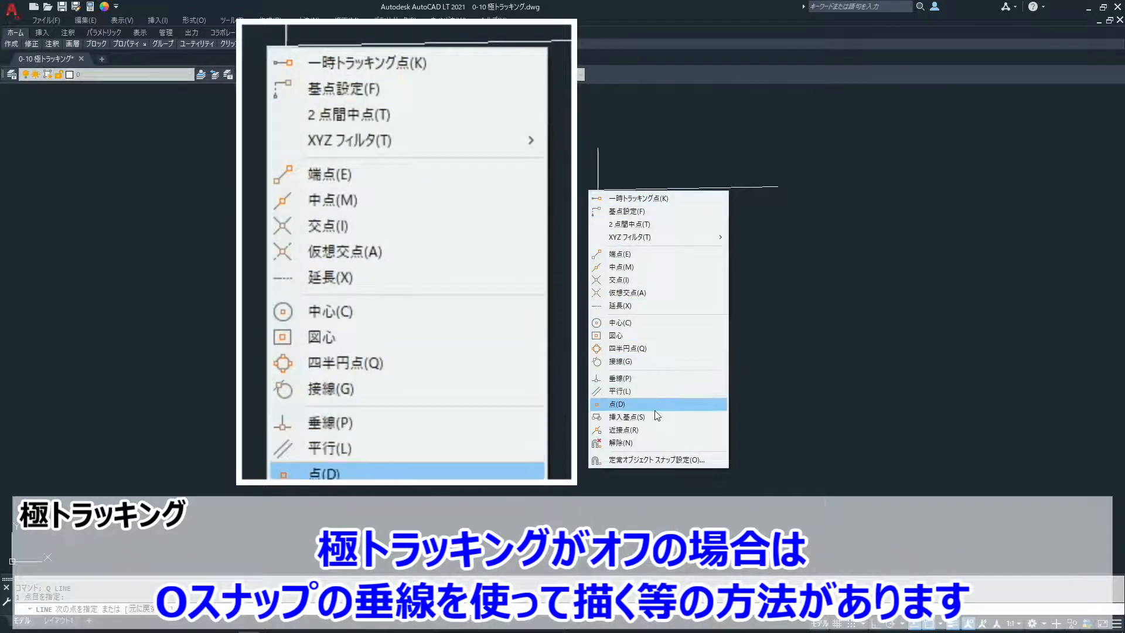
left_click(653, 379)
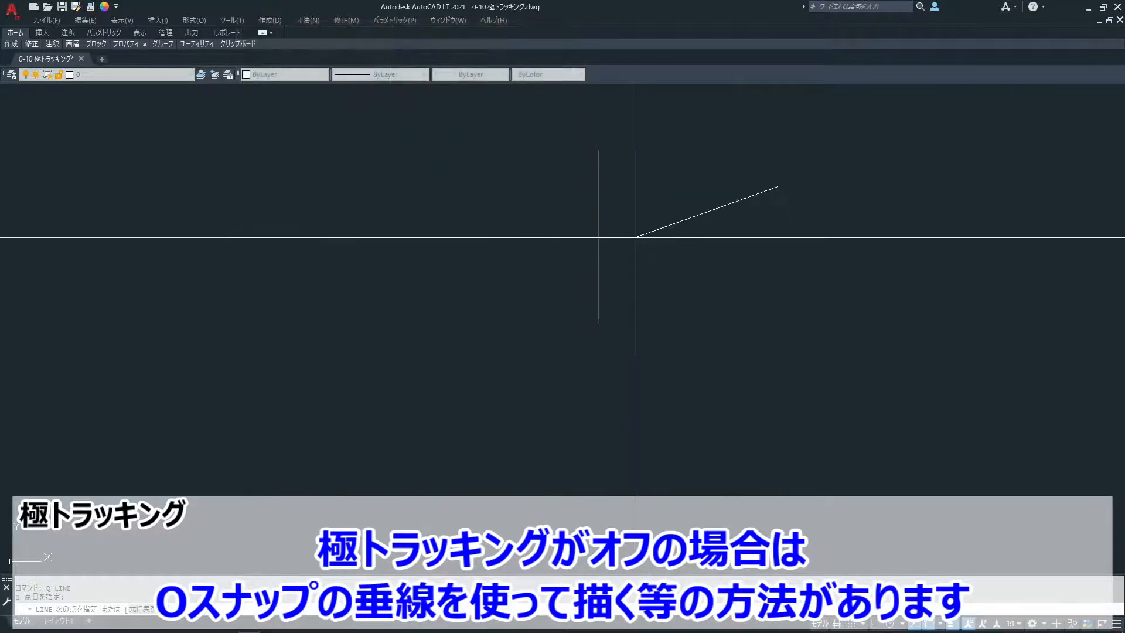
left_click(598, 191)
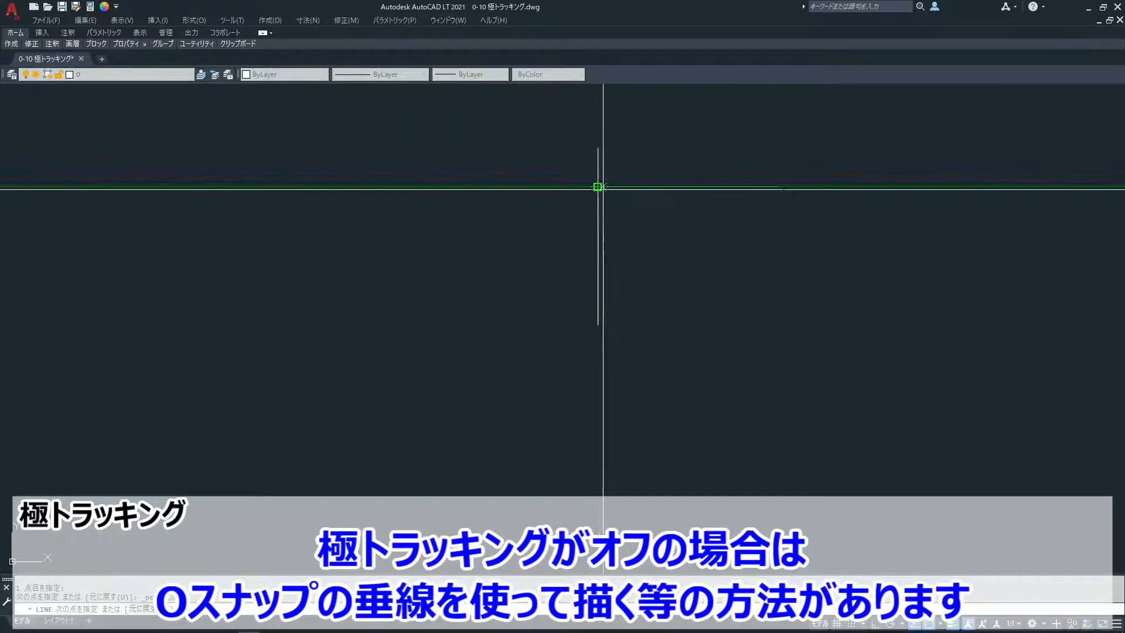
key("Return")
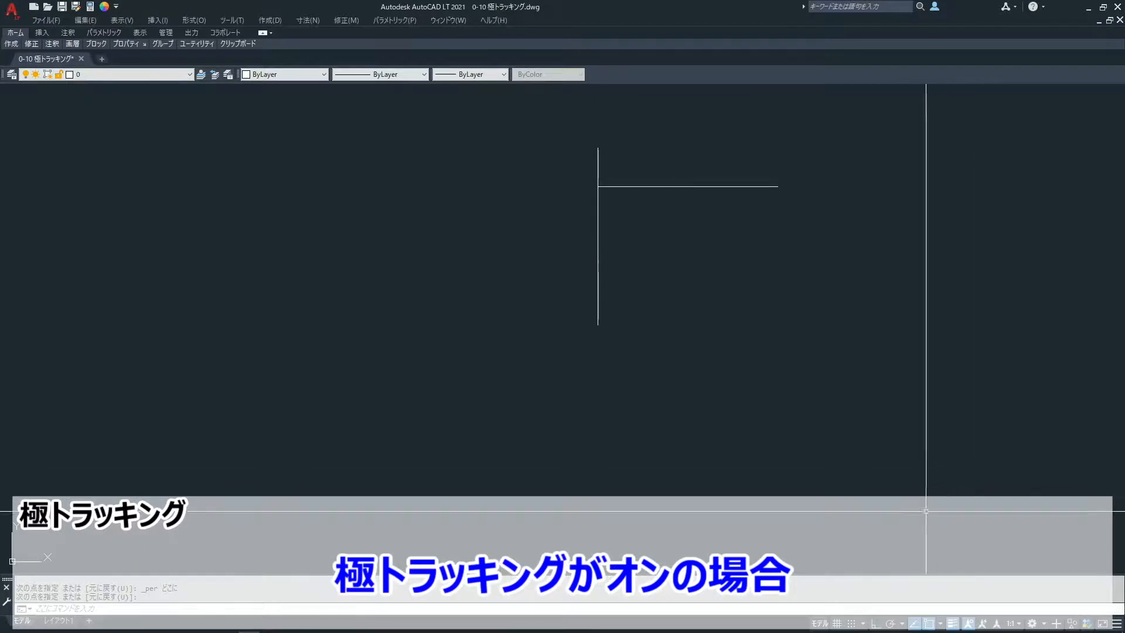
Step: Turn on polar tracking and draw a second horizontal line below the first, ending at its tracked intersection with the vertical line
left_click(891, 622)
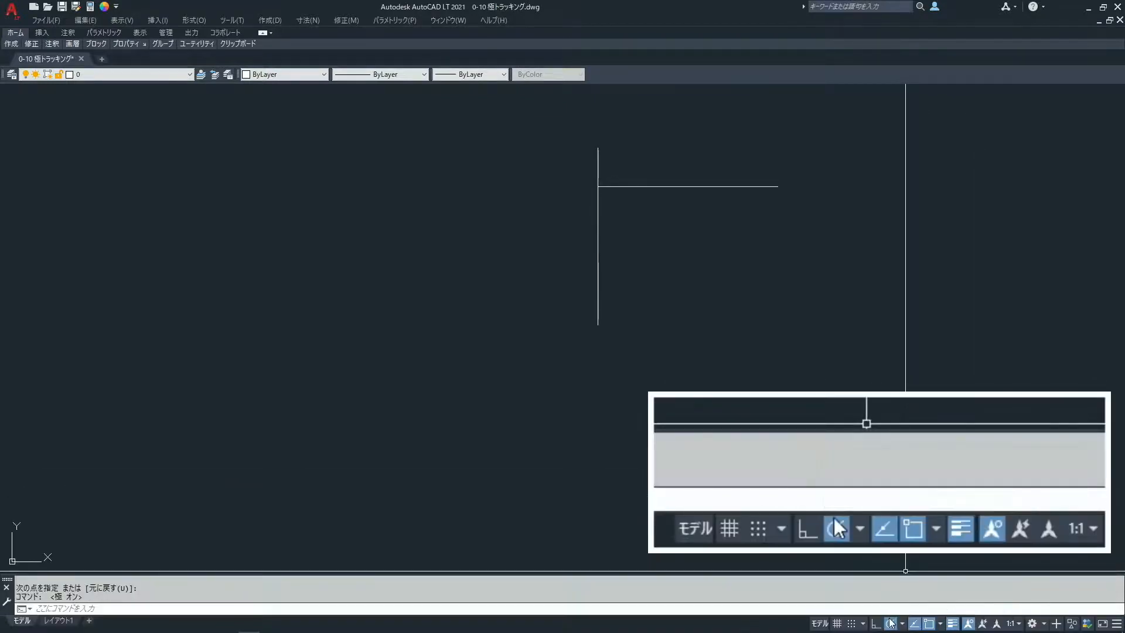
type("q")
key("space")
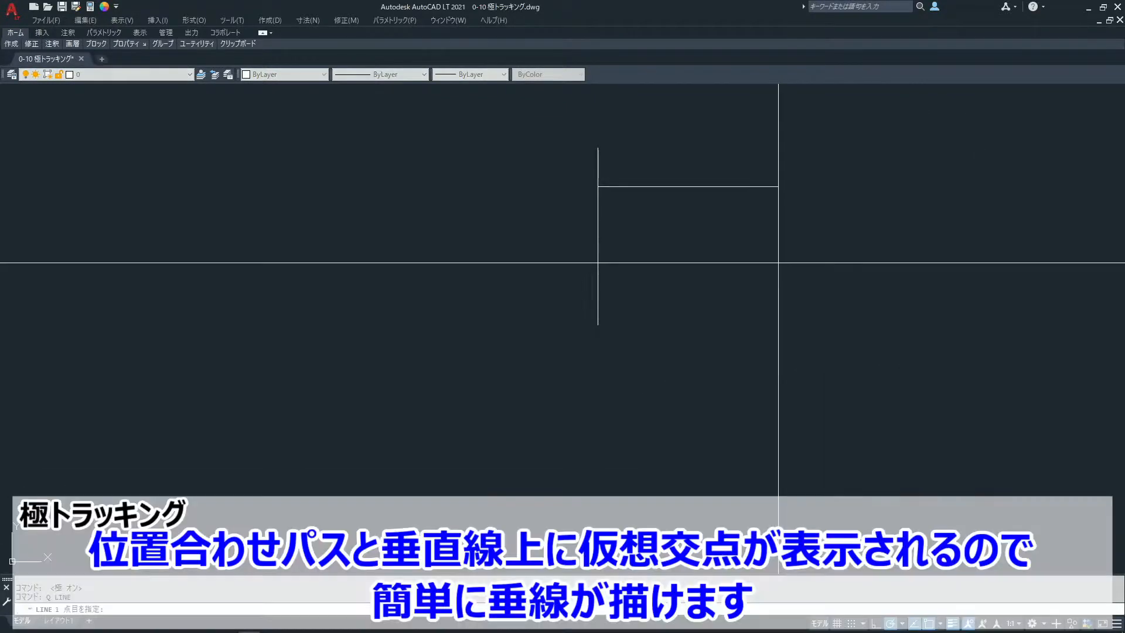
left_click(776, 263)
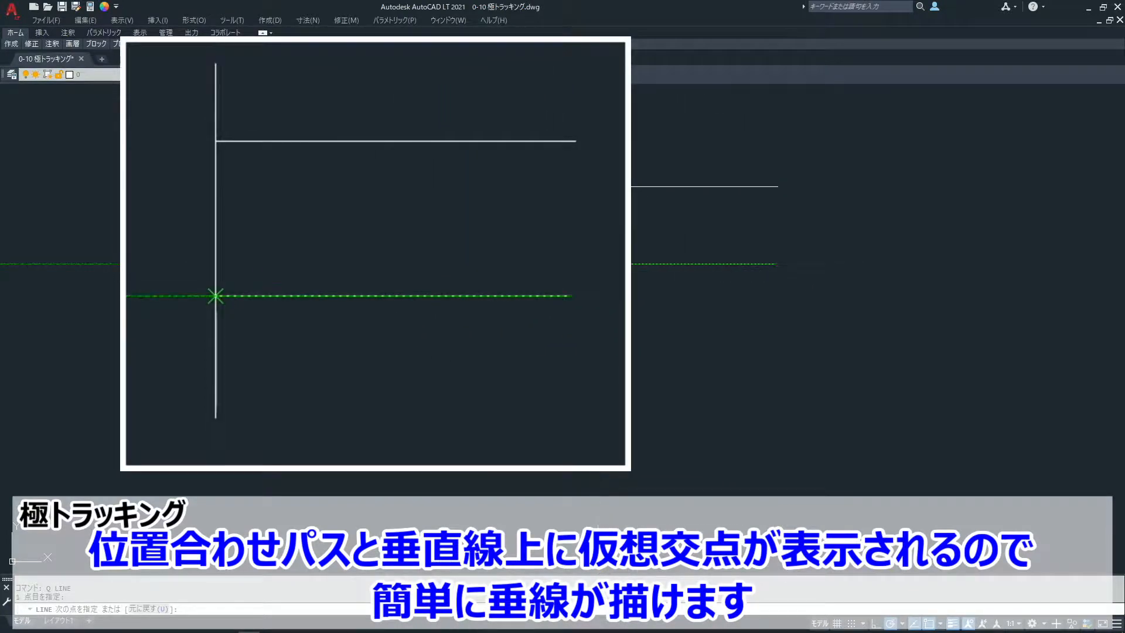
left_click(597, 264)
key("Return")
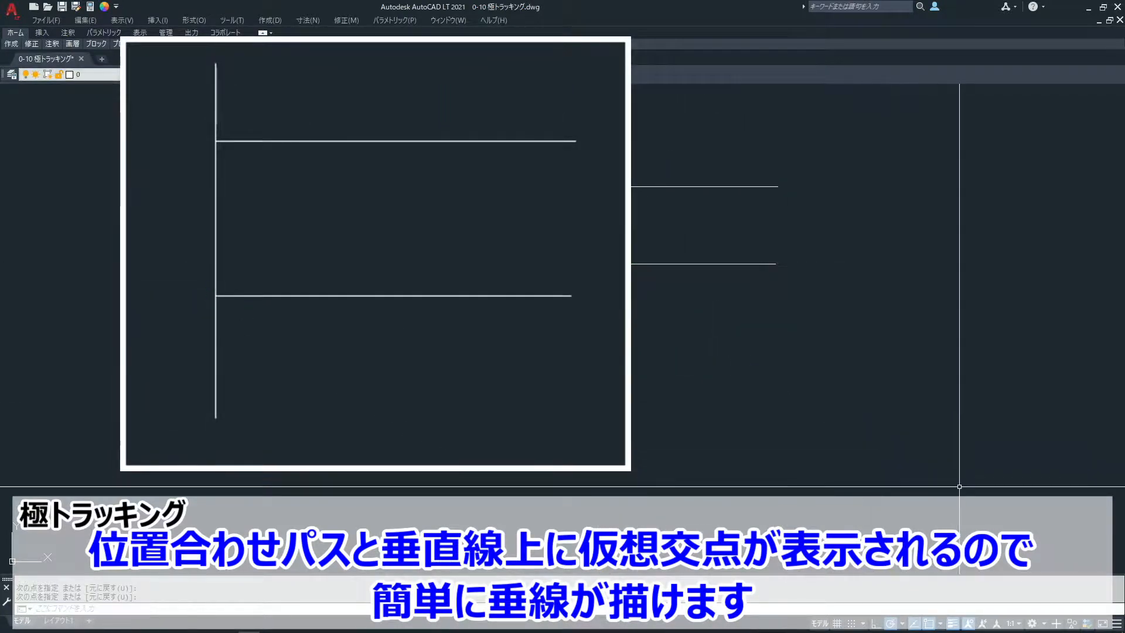